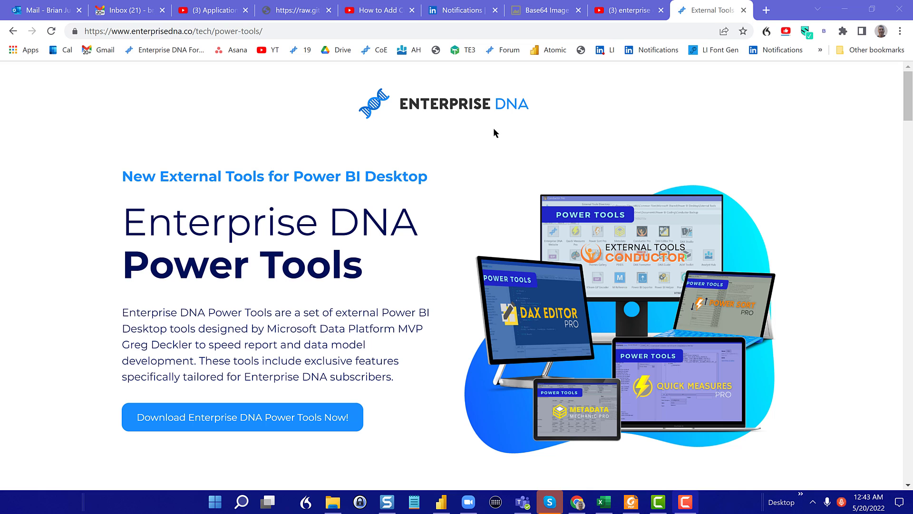
Return from the YouTube DAX Editor results to the Power Tools page, then show the Power BI Desktop windows.
left_click(632, 10)
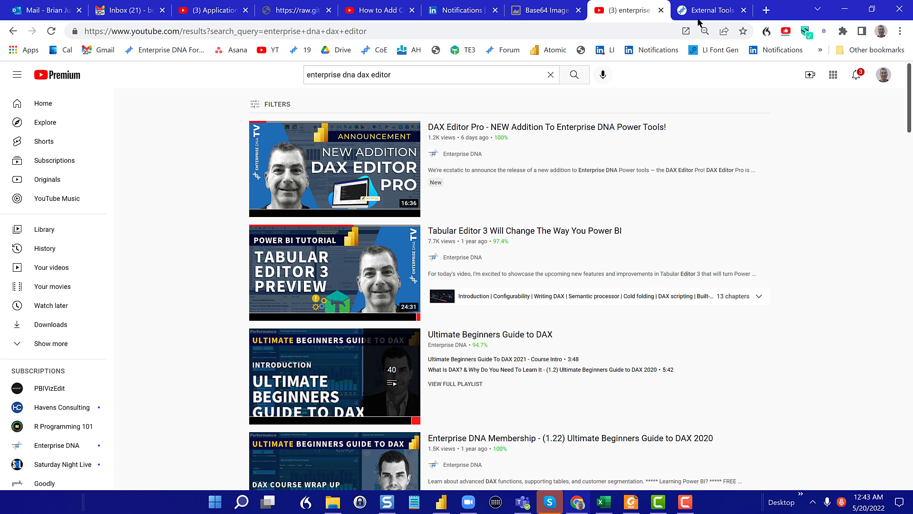
left_click(716, 8)
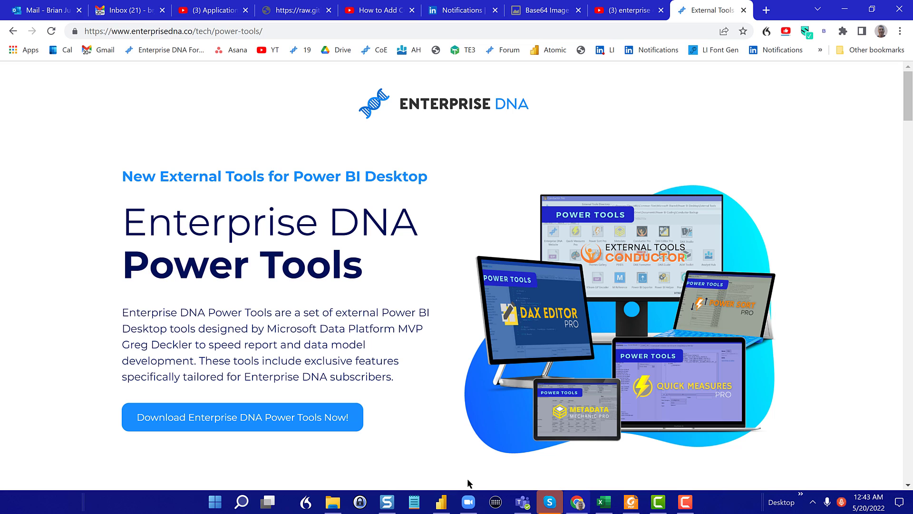
left_click(446, 502)
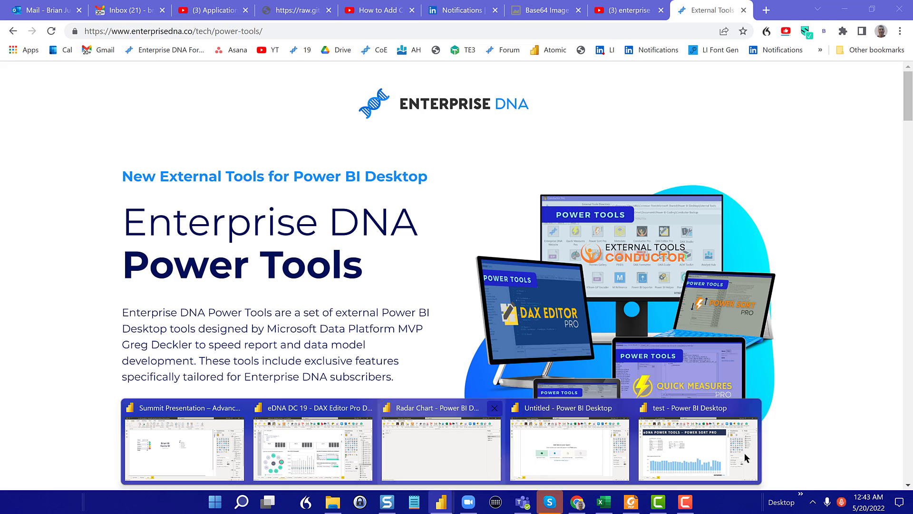
left_click(721, 441)
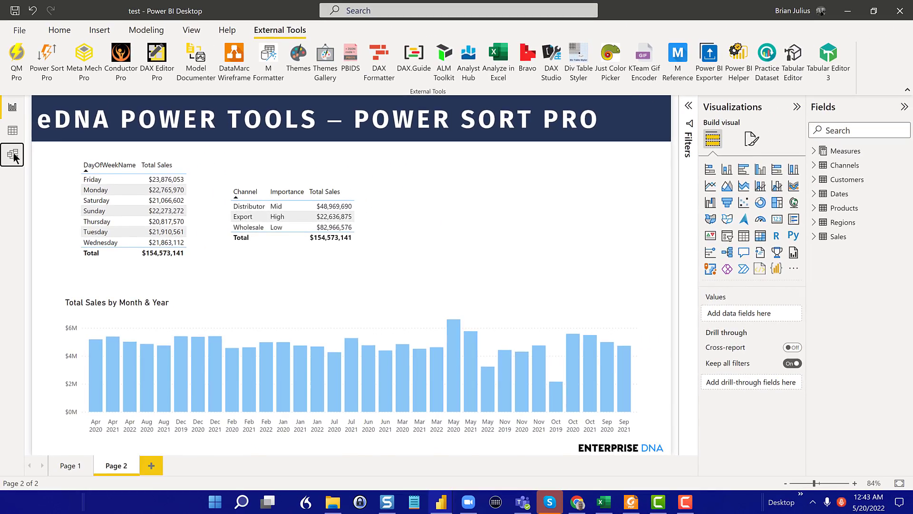
left_click(12, 154)
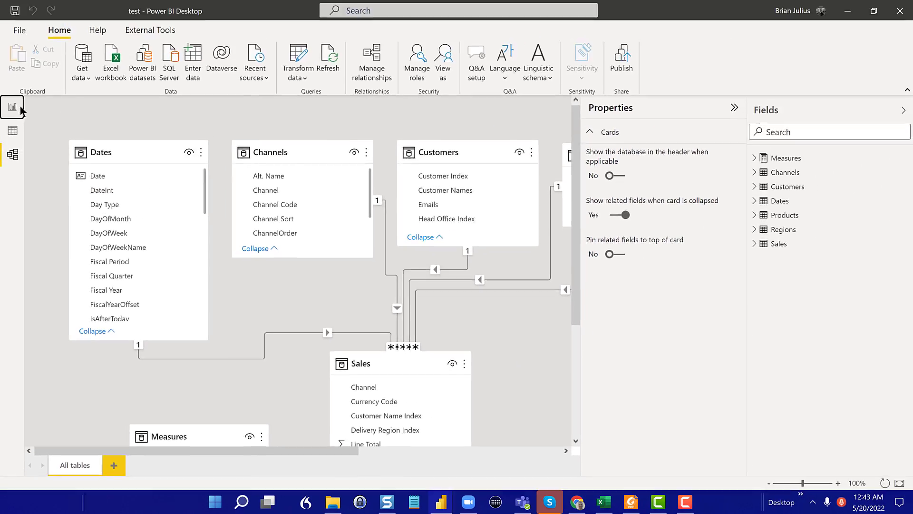
left_click(5, 54)
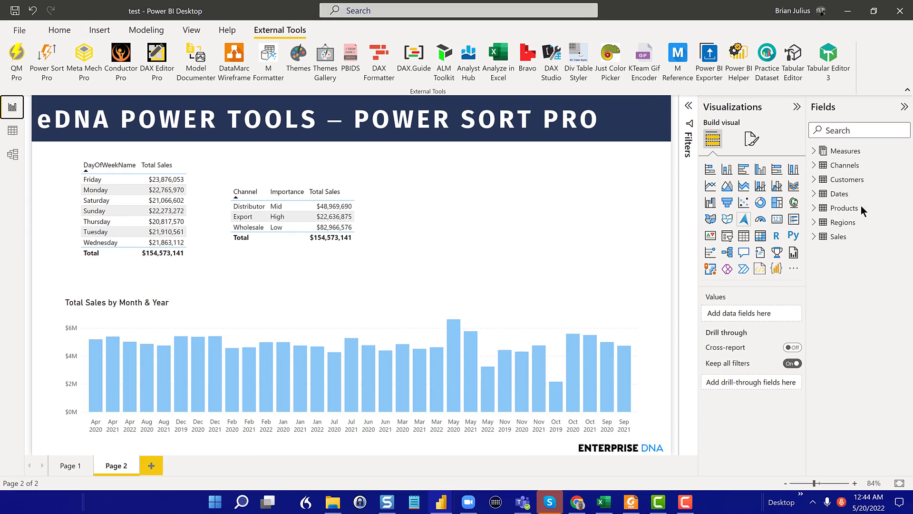
Select the Dates table's Month & Year column and browse its Sort by column options.
left_click(829, 191)
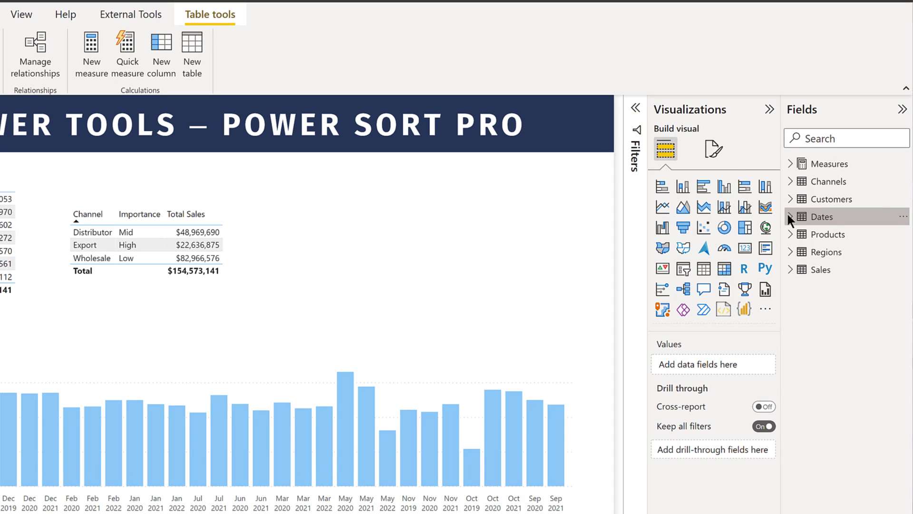
left_click(807, 200)
scroll(816, 276, "down", 6)
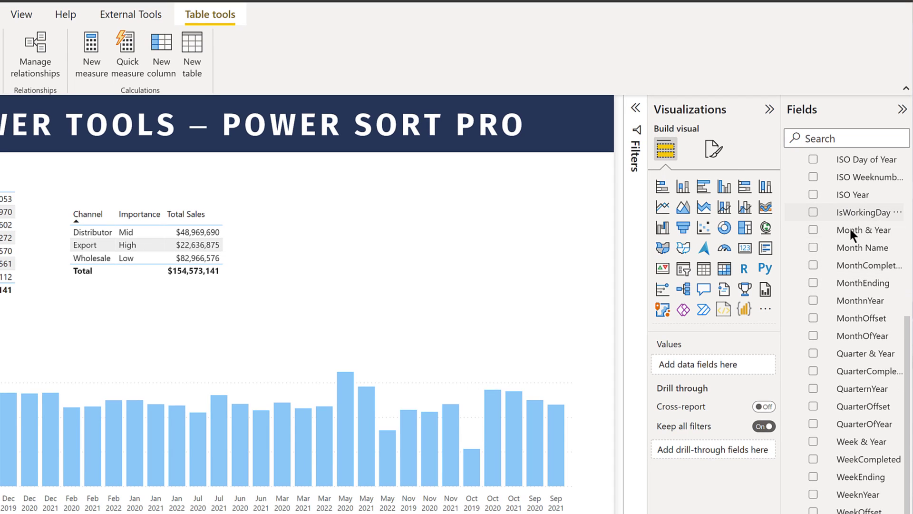
left_click(850, 228)
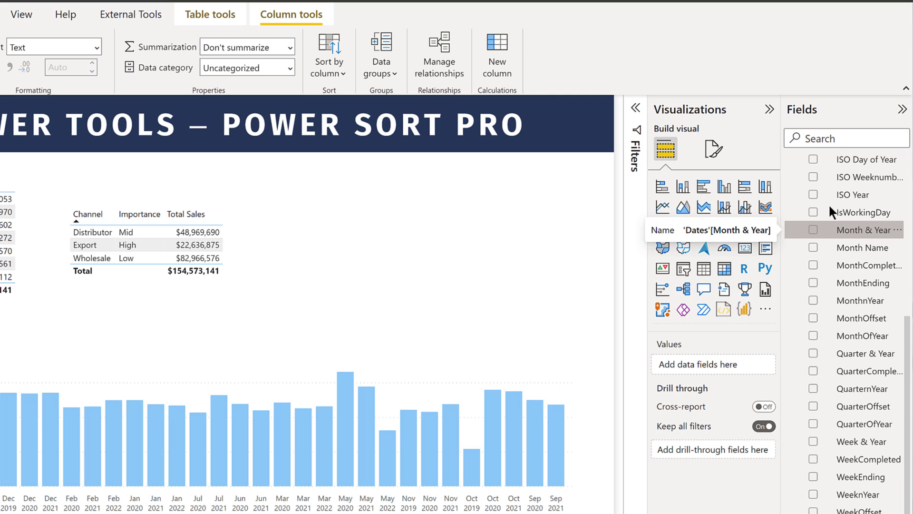
left_click(342, 59)
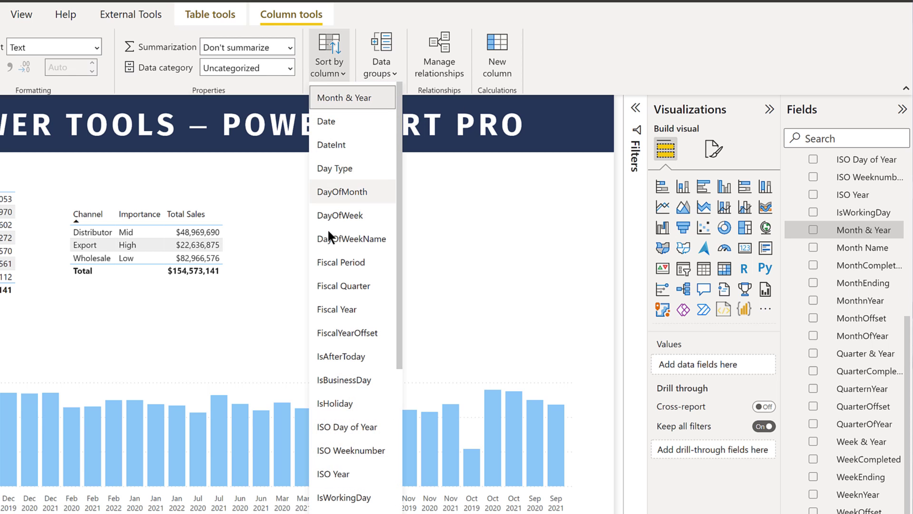
scroll(333, 248, "down", 5)
scroll(335, 247, "down", 3)
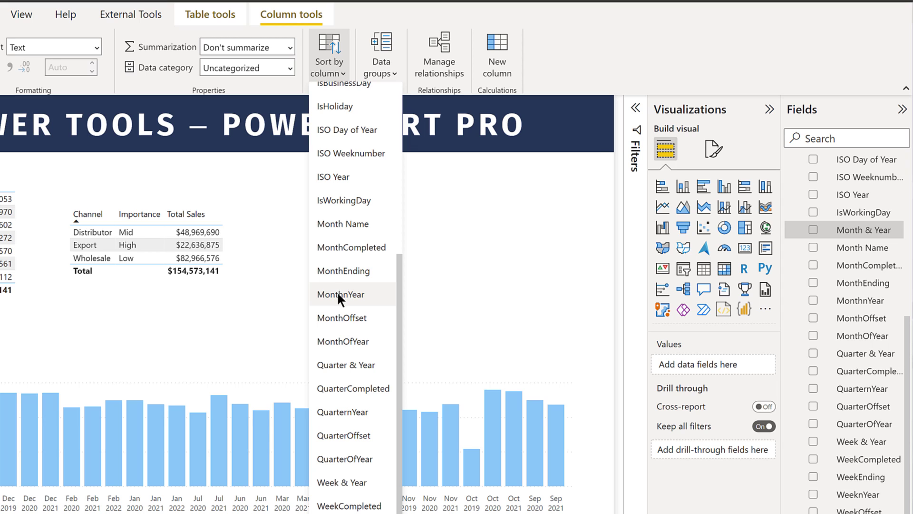
Confirm on the cheat sheet that Month & Year sorts by MonthnYear, then minimize Foxit Reader.
left_click(518, 279)
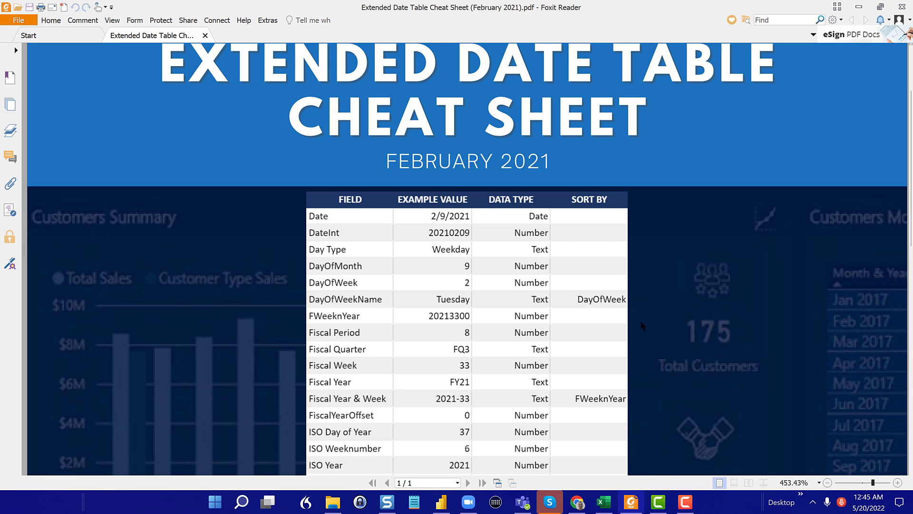
scroll(641, 321, "down", 5)
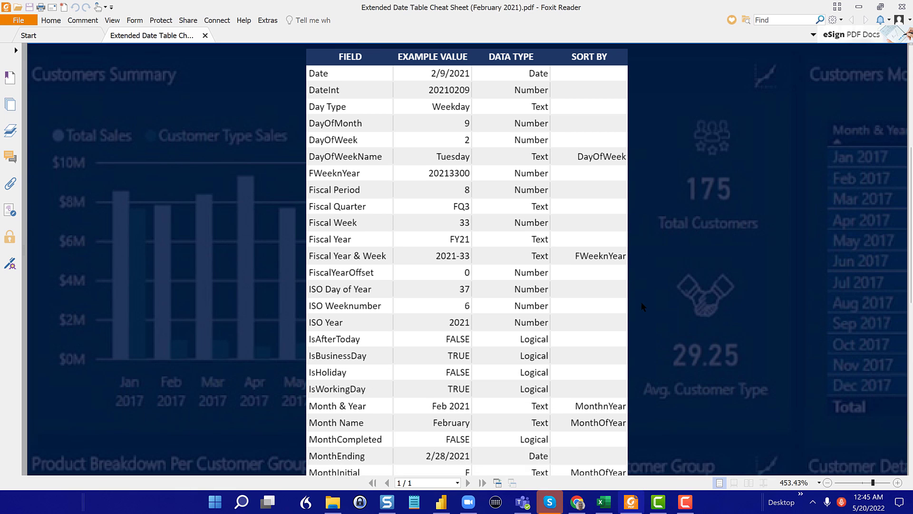
scroll(641, 301, "down", 4)
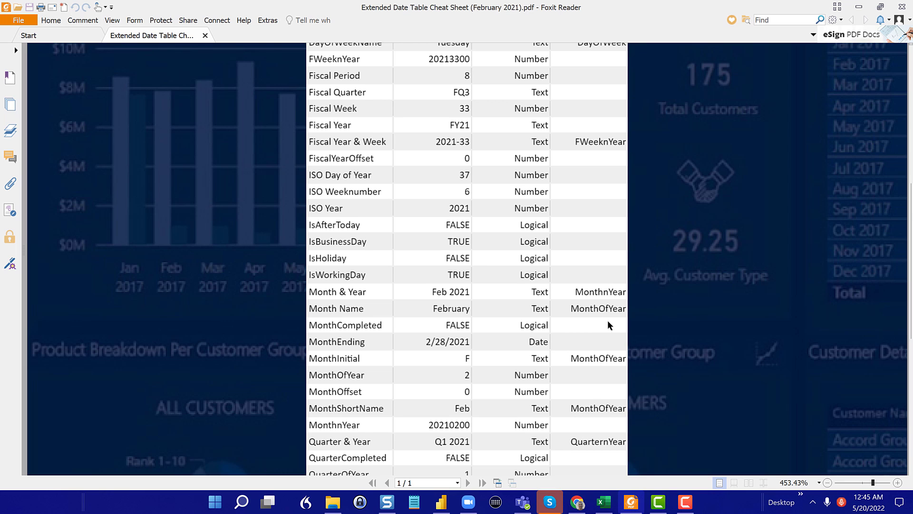
scroll(608, 323, "up", 8)
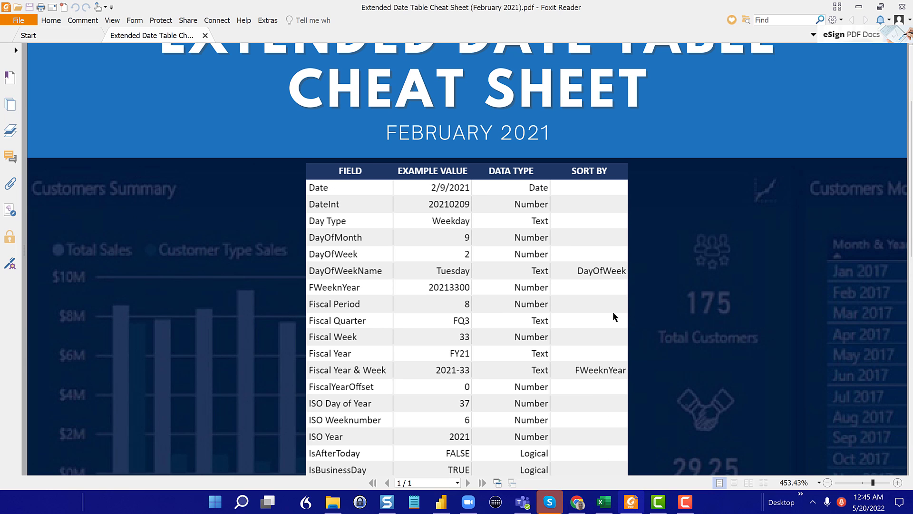
scroll(614, 315, "up", 1)
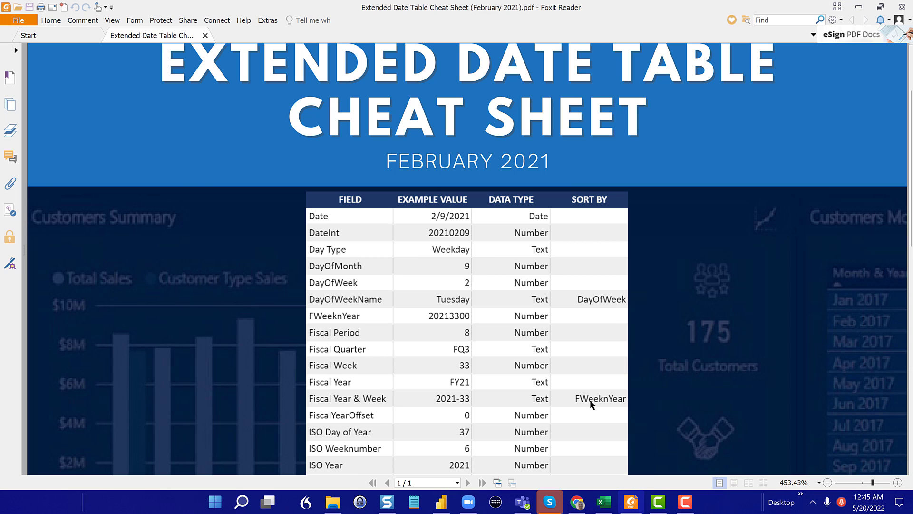
scroll(593, 403, "down", 4)
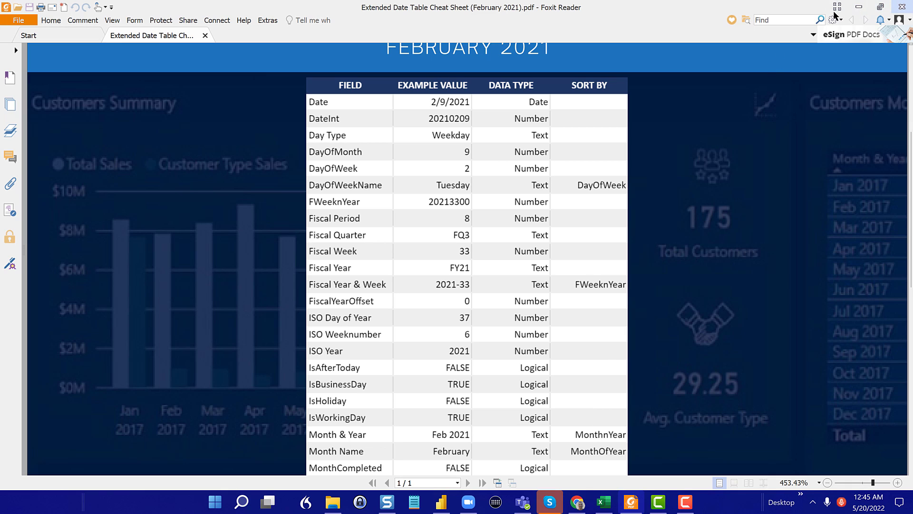
left_click(860, 7)
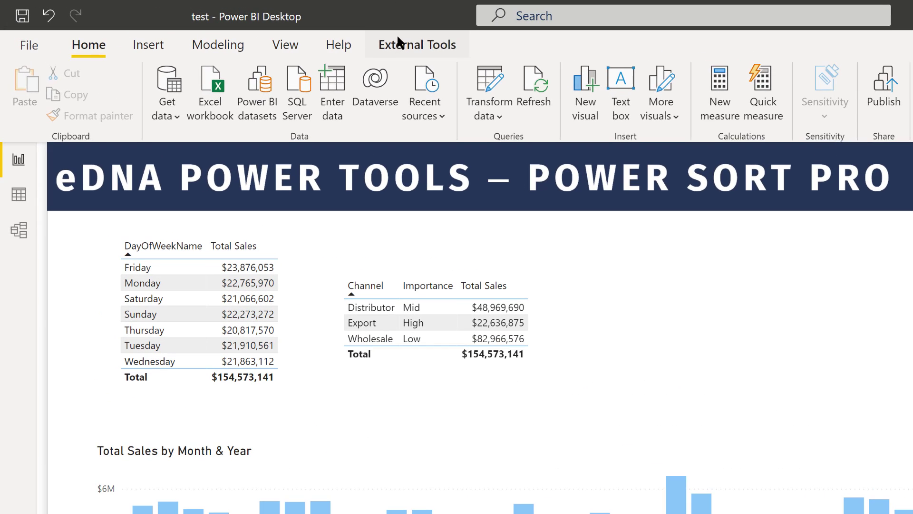
Show the External Tools ribbon listing Power Sort Pro, Conductor Pro and DAX Editor Pro.
left_click(266, 30)
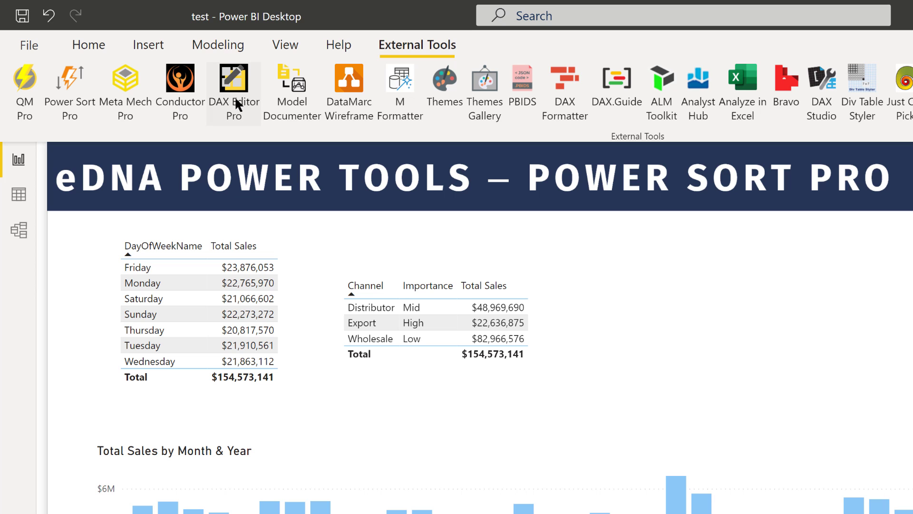
Run Power Sort Pro across all tables to find and set the detected sort-by columns.
left_click(74, 72)
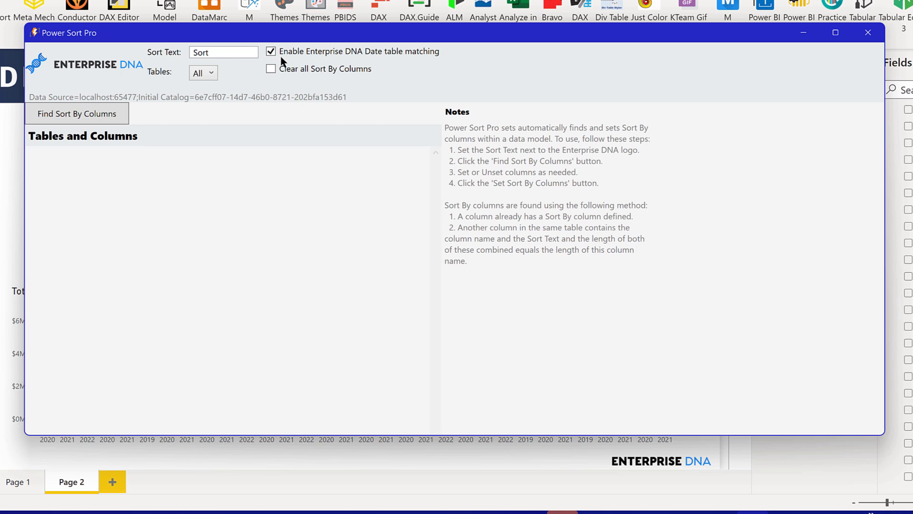
key("Tab")
left_click(208, 71)
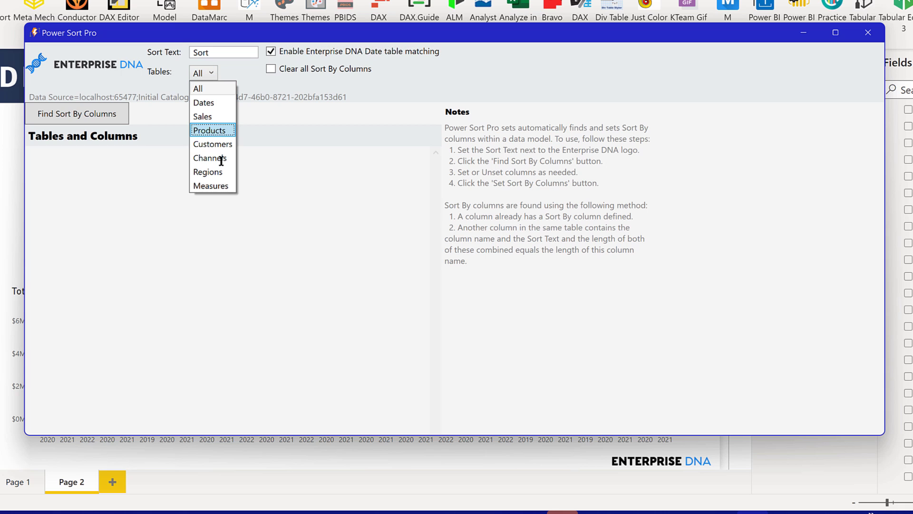
left_click(230, 71)
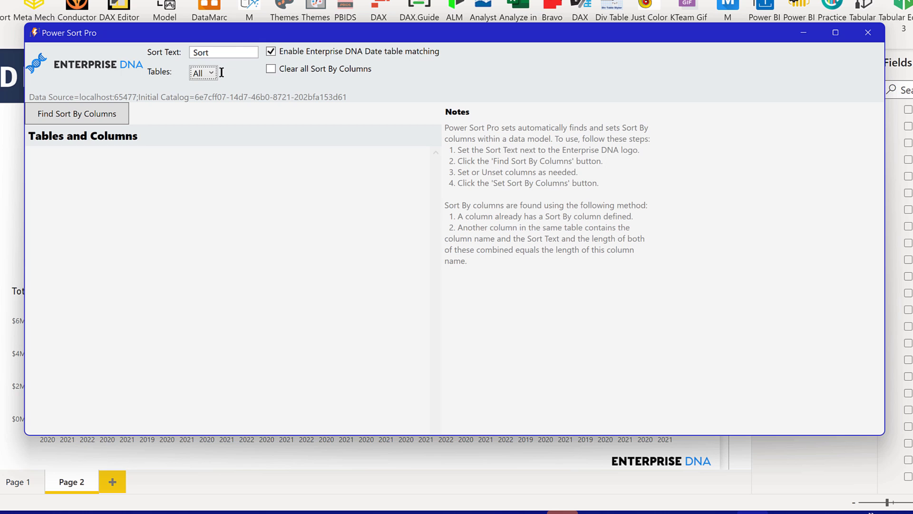
left_click(126, 120)
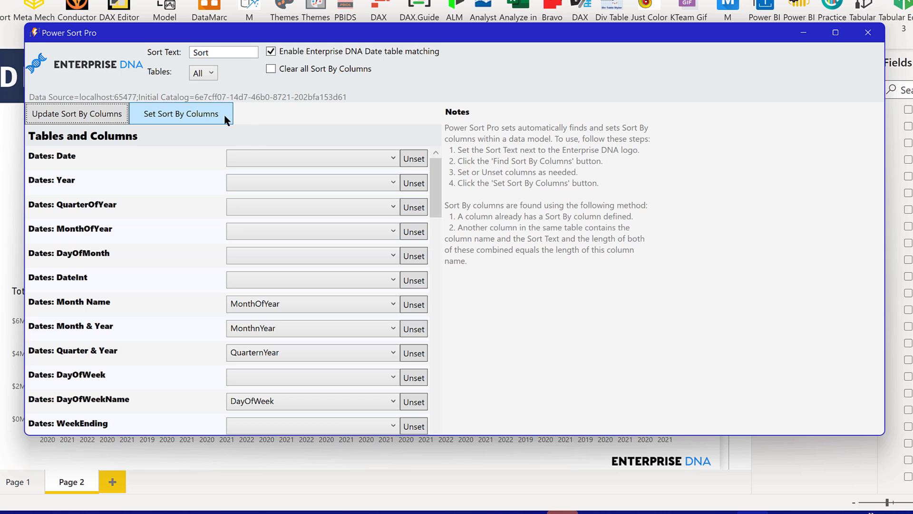
left_click(225, 119)
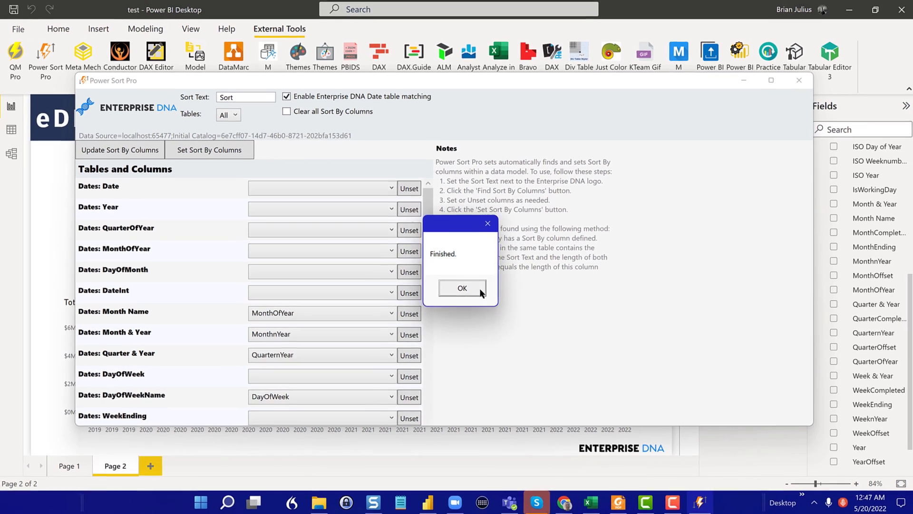
left_click(475, 275)
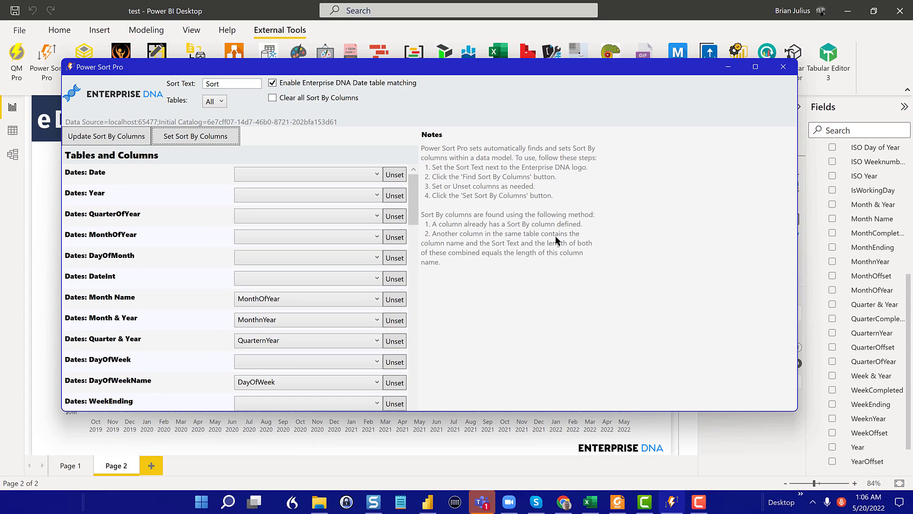
Close Power Sort Pro and sort the channel table by the Importance column.
left_click(783, 67)
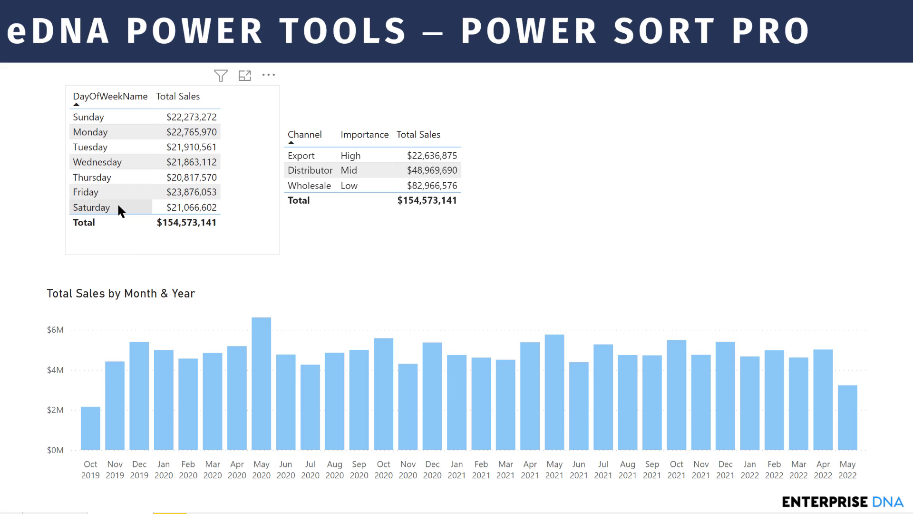
left_click(360, 138, "shift")
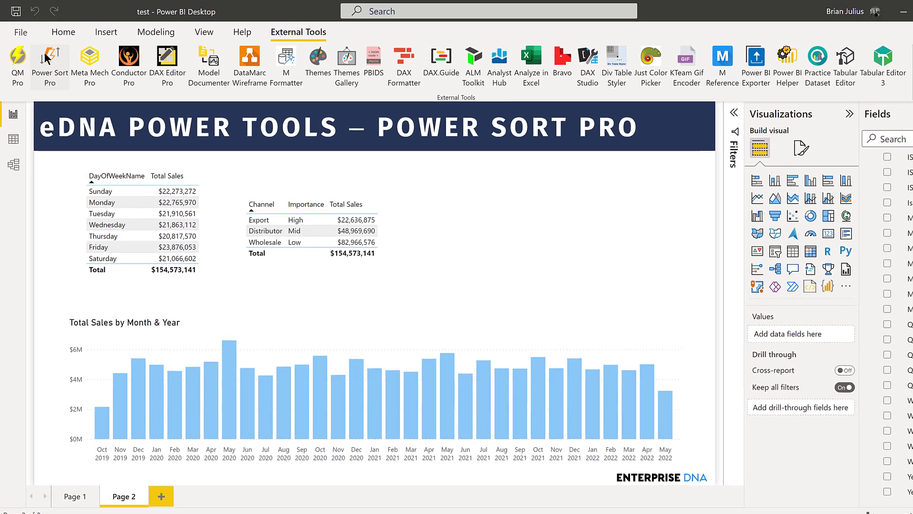
Launch Power Sort Pro from the External Tools ribbon.
left_click(46, 57)
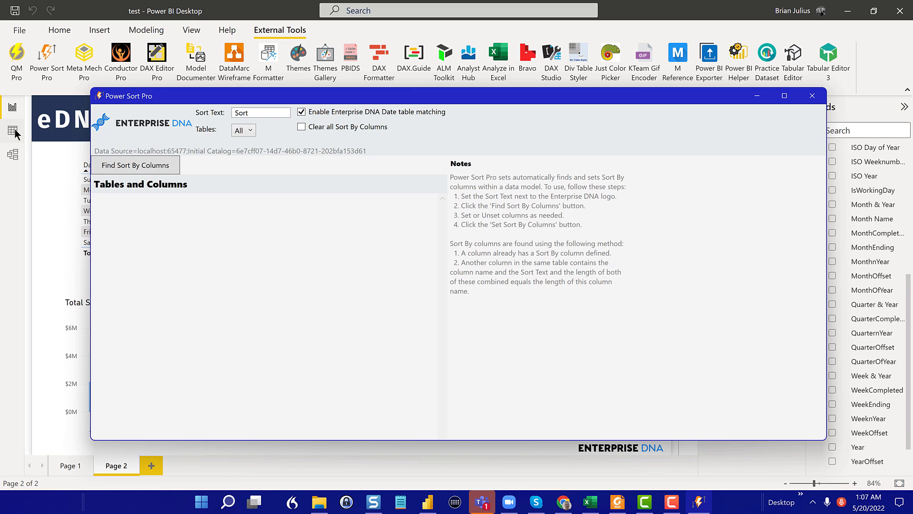
View the Channels table data with its Channel Sort and ChannelOrder columns, then restore Power Sort Pro.
left_click(14, 131)
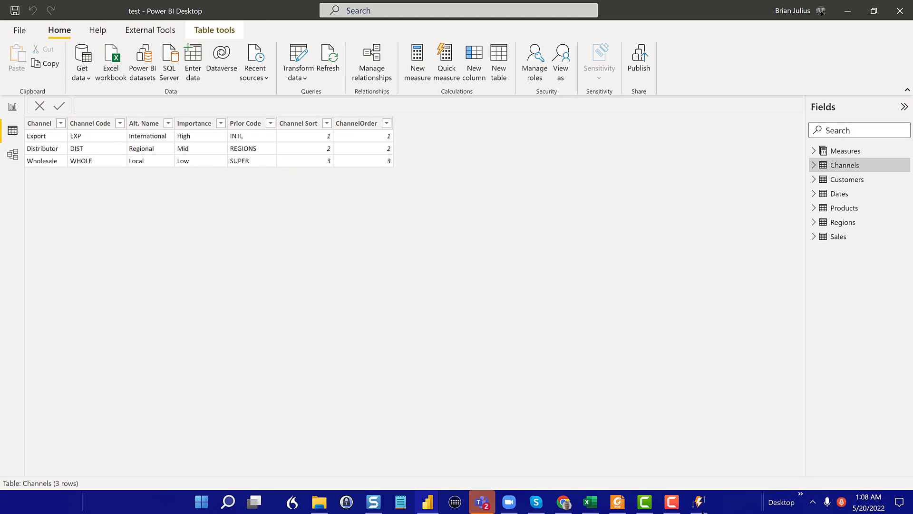
left_click(699, 504)
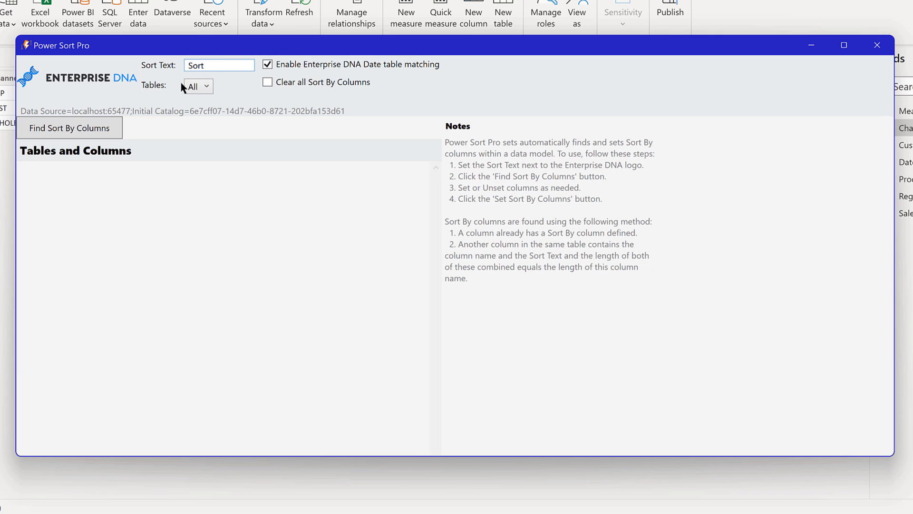
Find sort-by columns and filter the list to the Channels table, pairing Channel with Channel Sort.
left_click(113, 133)
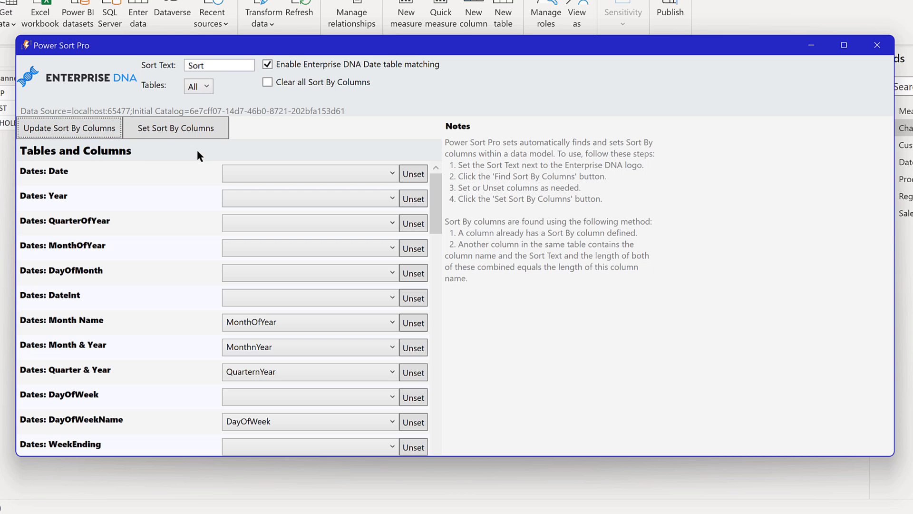
left_click(209, 85)
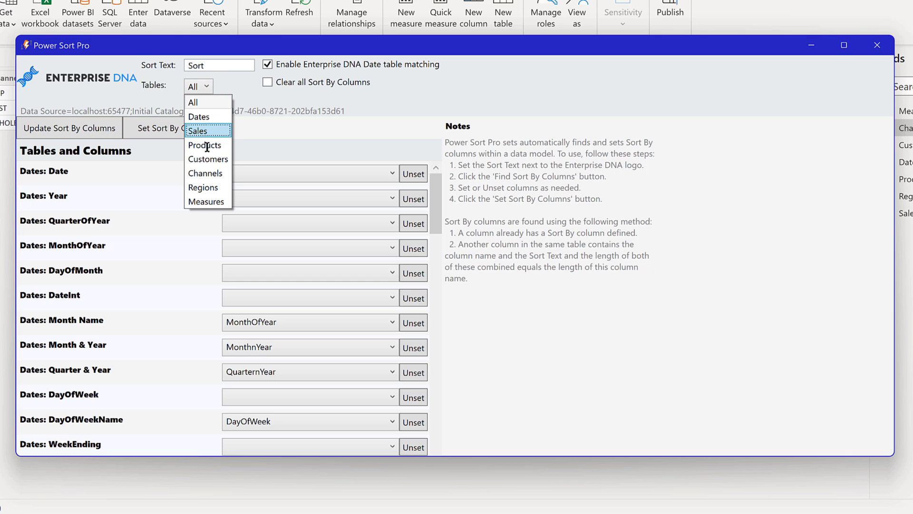
left_click(211, 173)
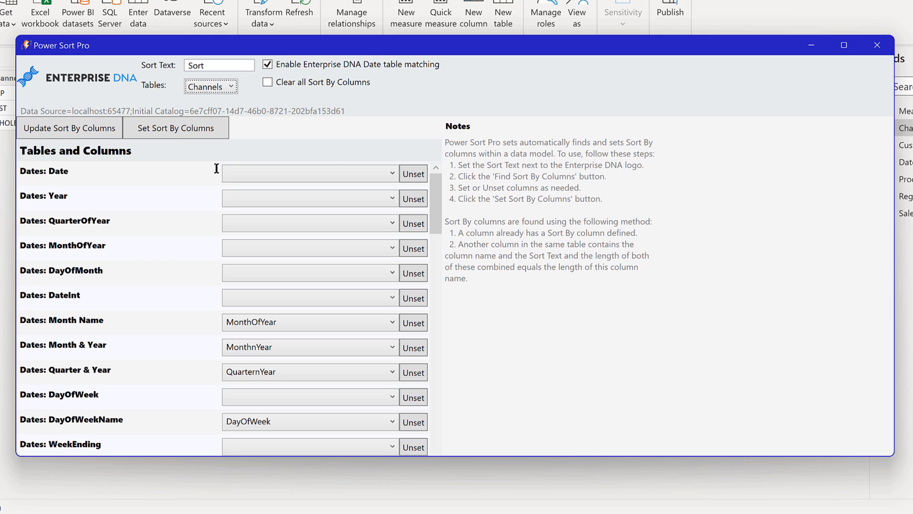
left_click(112, 125)
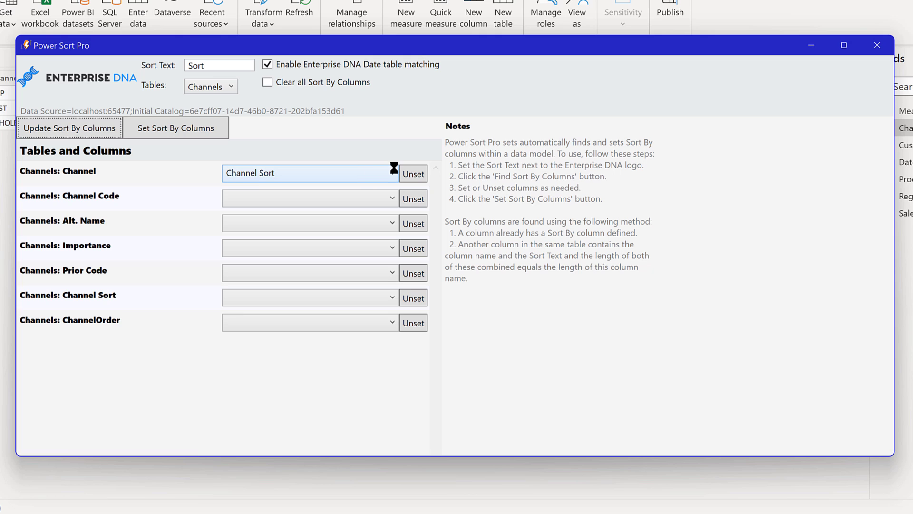
Replace Channel's sort-by column Channel Sort with ChannelOrder and apply it to the model.
left_click(418, 173)
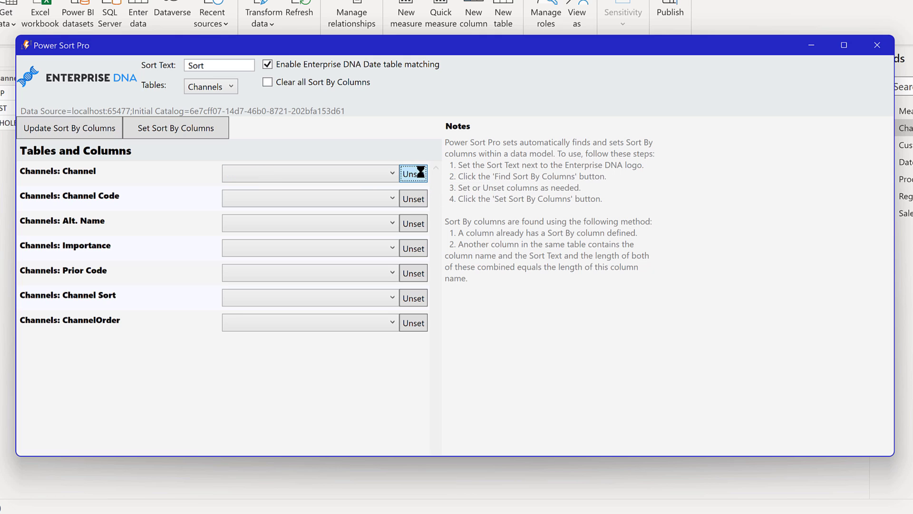
left_click(391, 173)
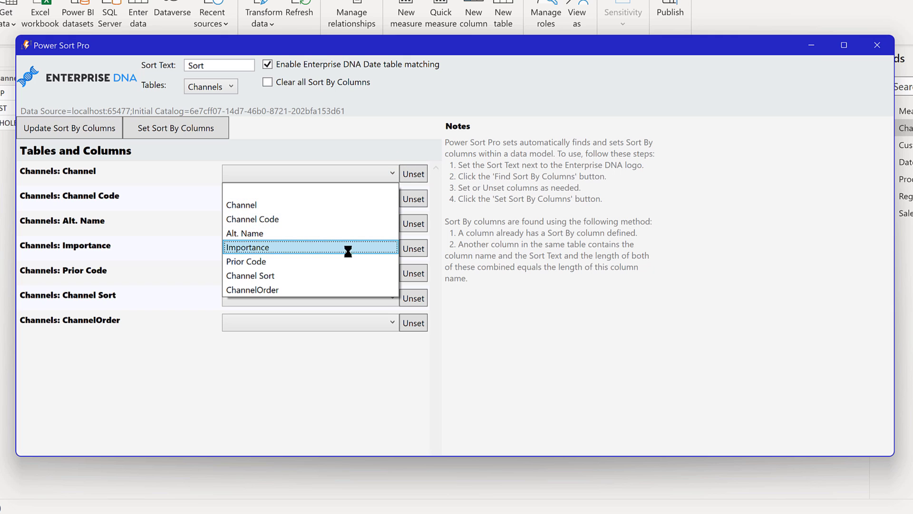
left_click(348, 286)
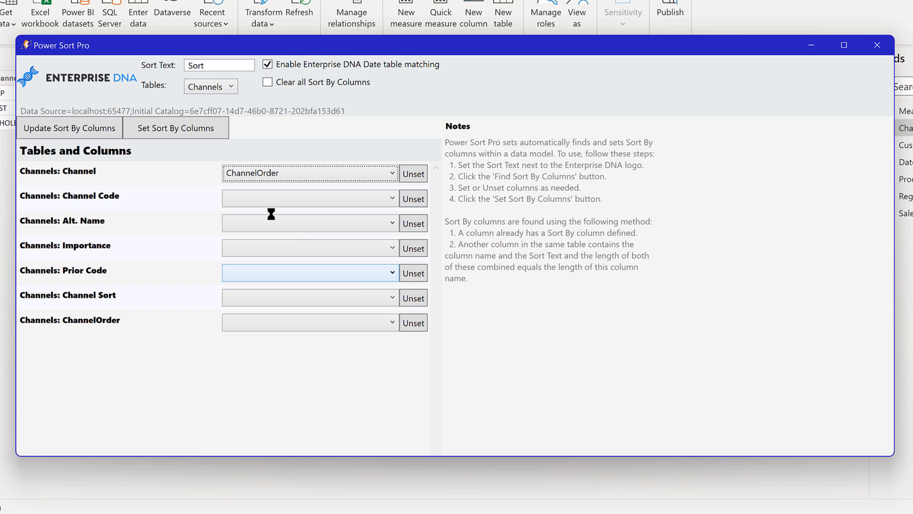
left_click(187, 128)
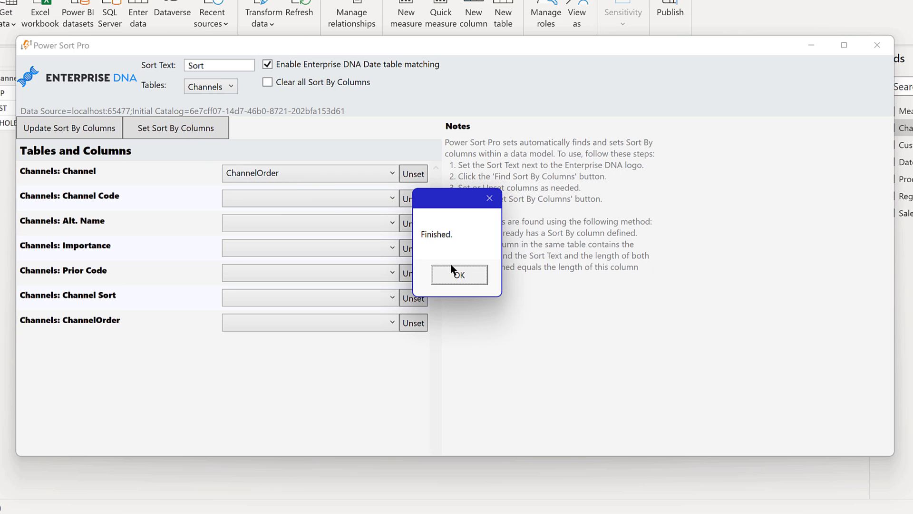
left_click(454, 274)
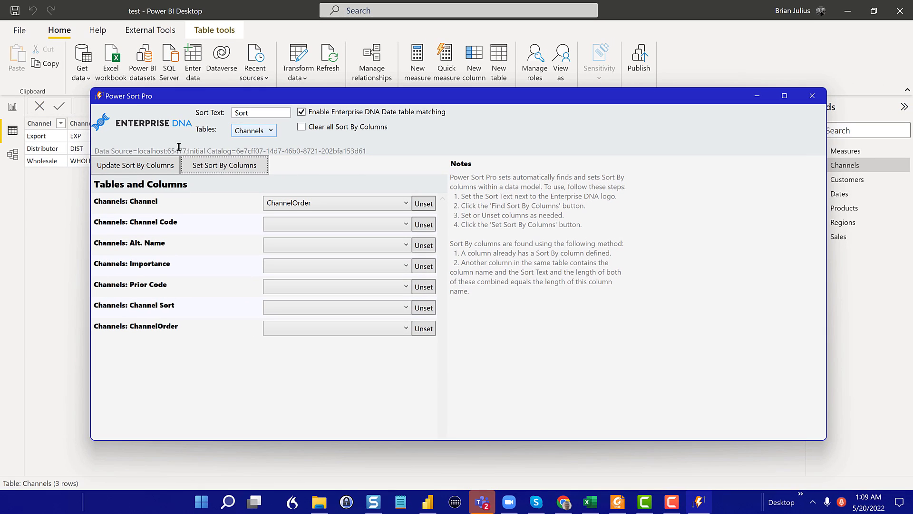
Close the Power Sort Pro window to reveal the Channels table with its Channel Sort and ChannelOrder columns.
left_click_drag(281, 151, 366, 150)
left_click_drag(475, 96, 532, 87)
left_click(867, 87)
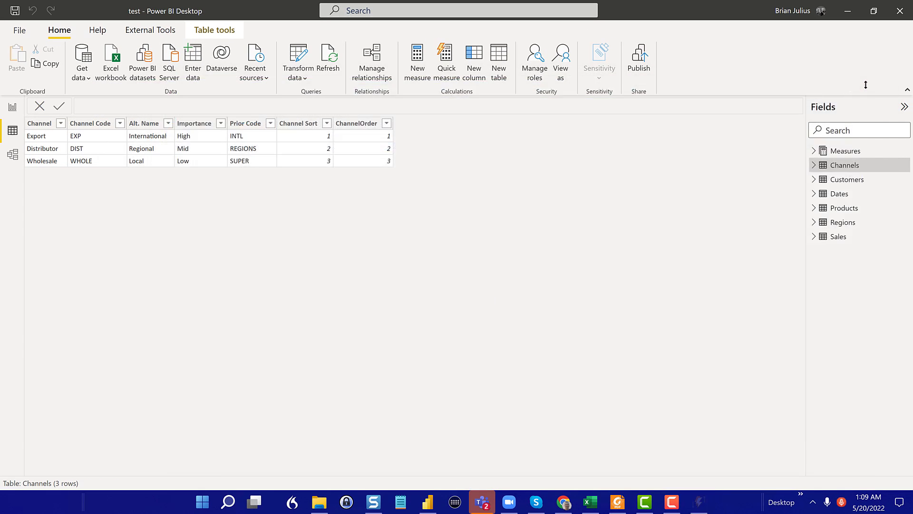